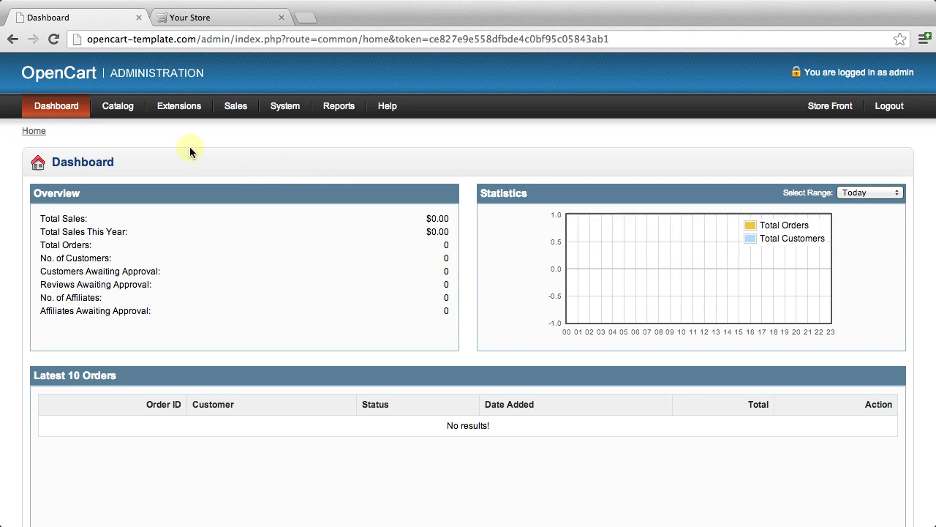
Open the store's extension modules list and look through the available modules.
mouse_move(183, 117)
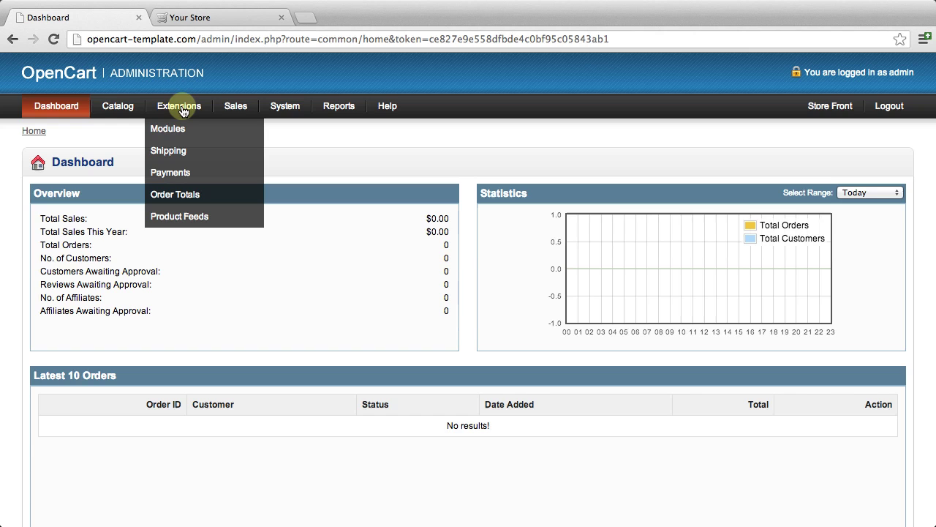
left_click(170, 127)
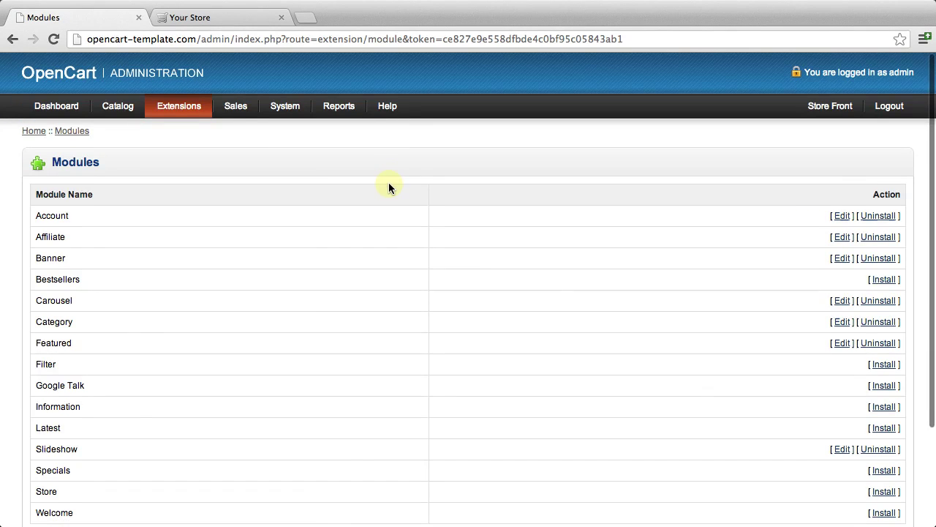
scroll(389, 183, "down", 2)
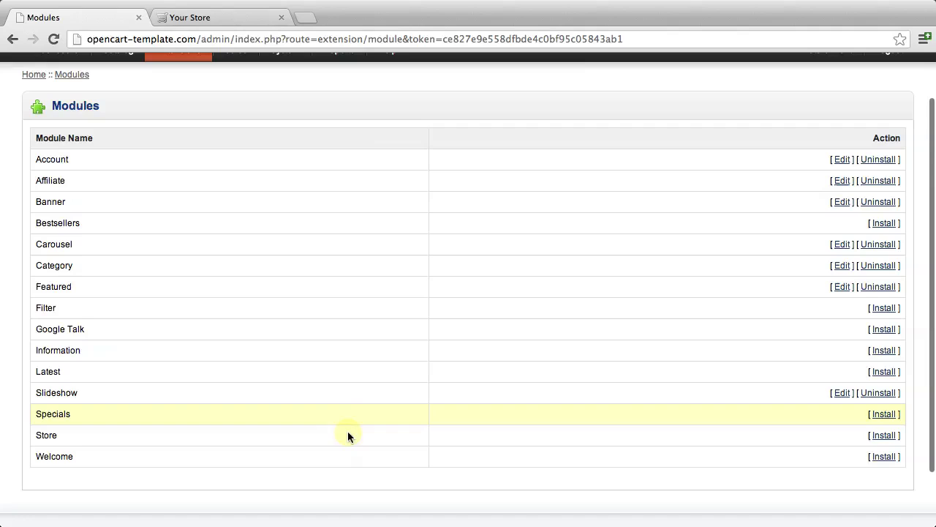
scroll(356, 118, "up", 2)
mouse_move(356, 122)
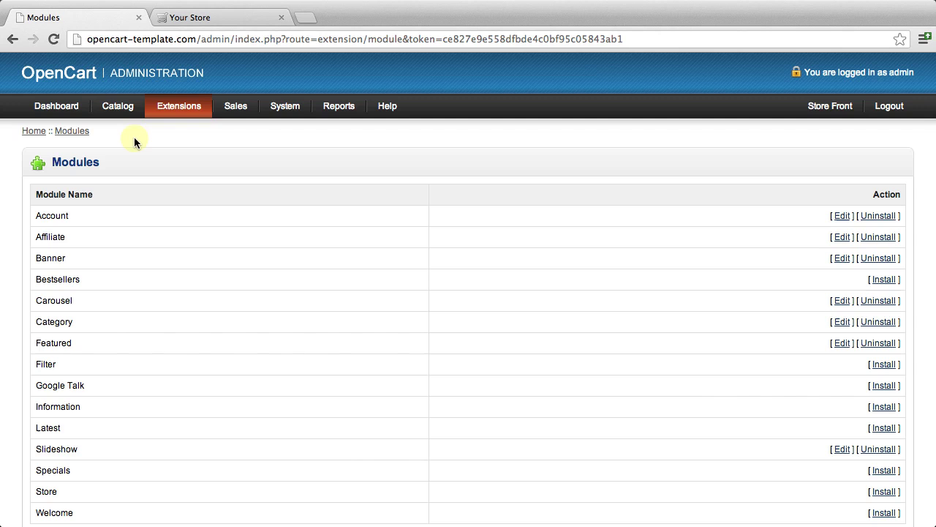
Switch to FileZilla and inspect the local Smartcart.OpenCartv1.5.5.x.Module folder, returning to its upload folder.
key("super+Tab")
key("super+Tab")
key("super+Tab")
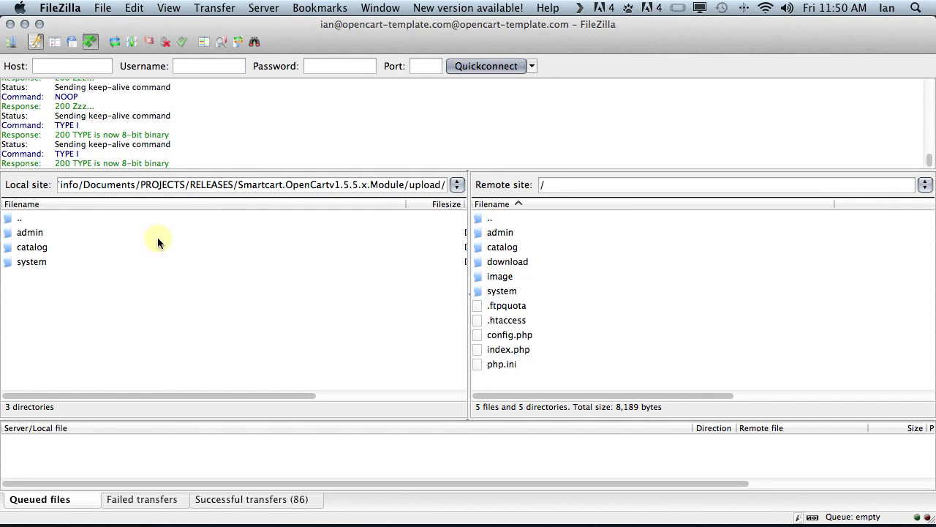
left_click(33, 214)
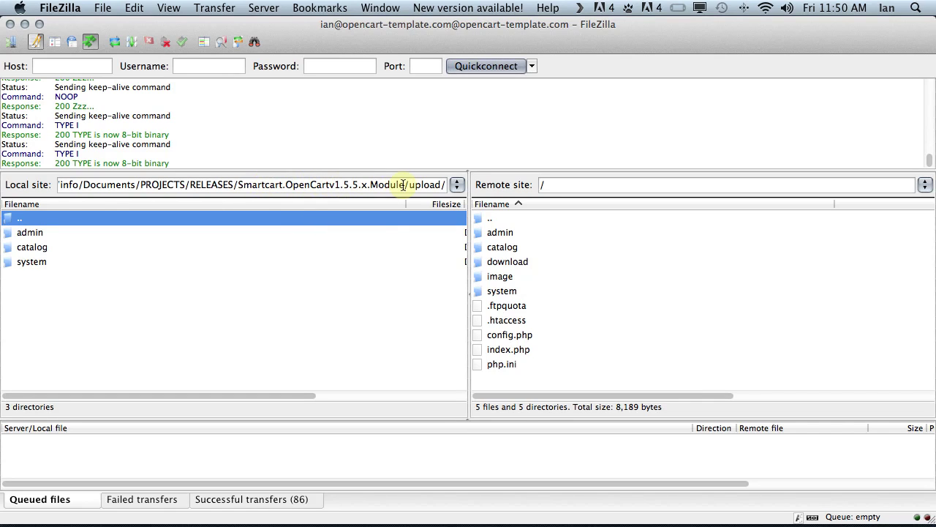
double_click(60, 218)
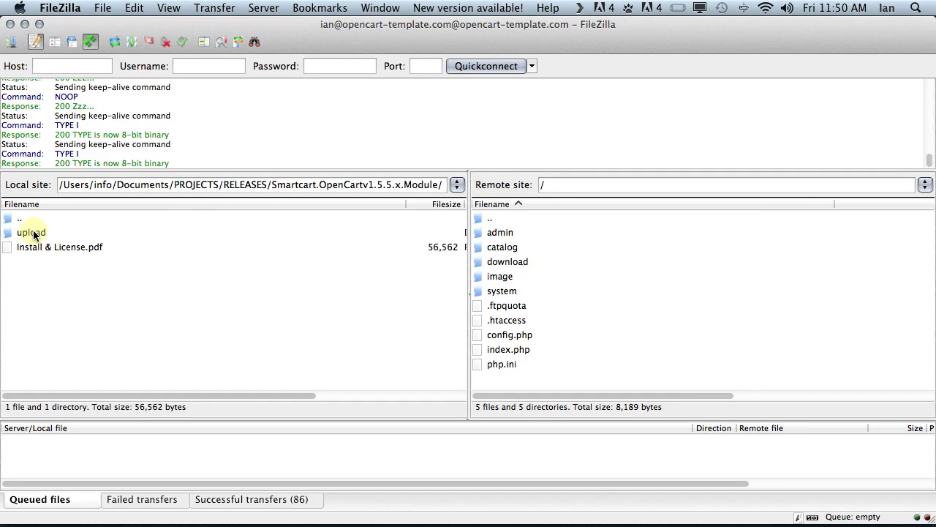
left_click(32, 234)
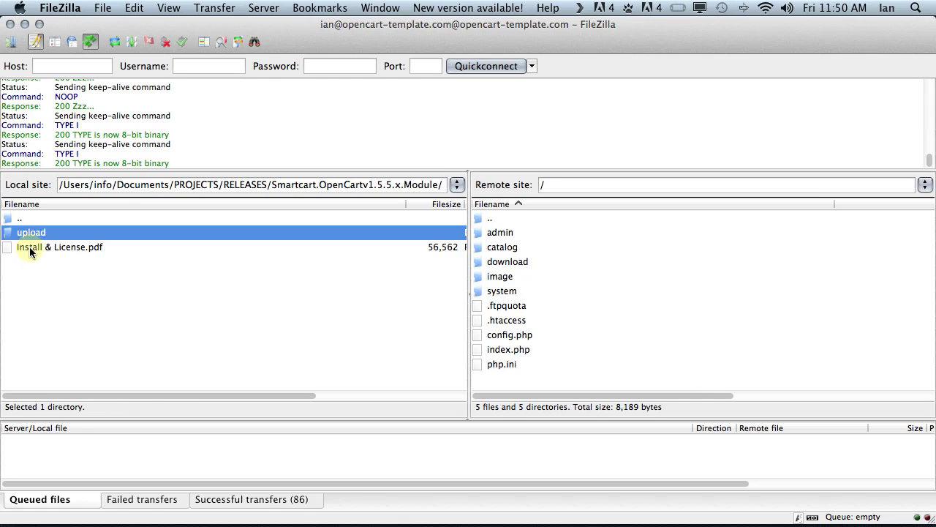
left_click(30, 246)
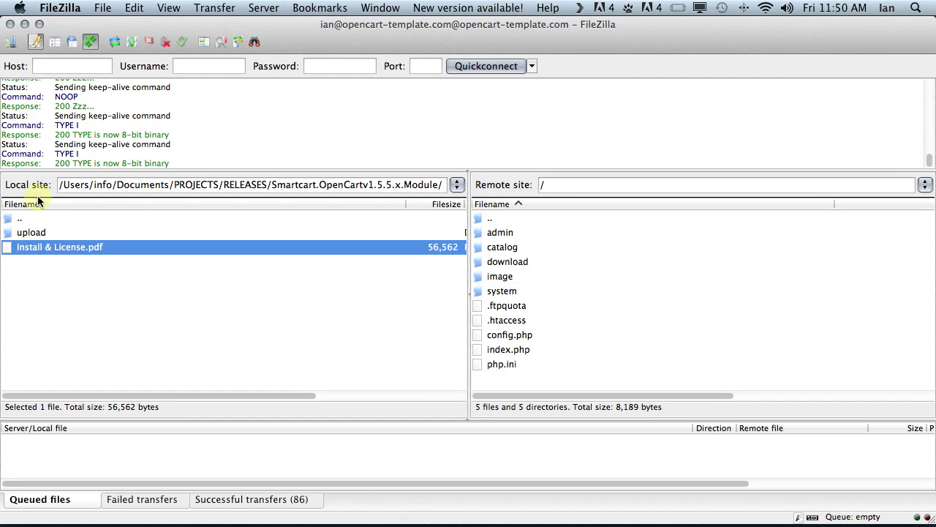
double_click(23, 233)
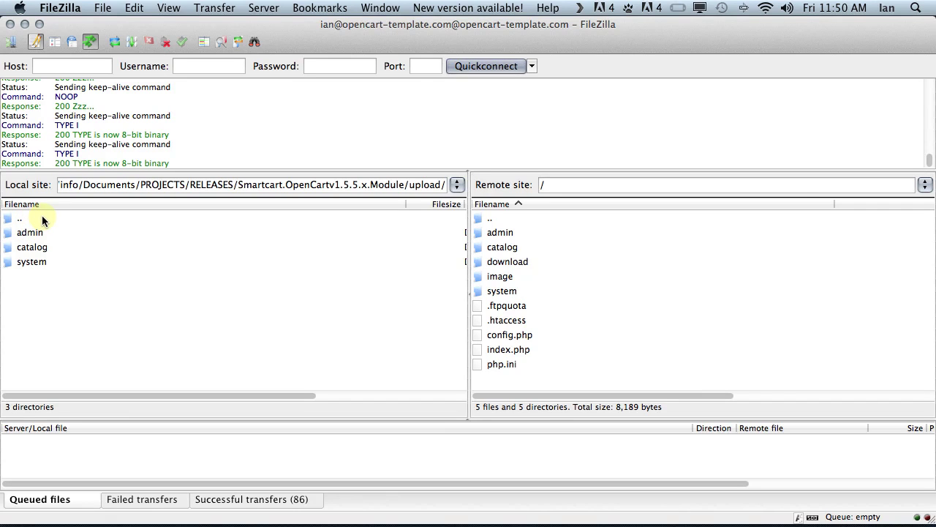
Review the admin, catalog and system folders in the local upload folder alongside the remote site root.
left_click(21, 232)
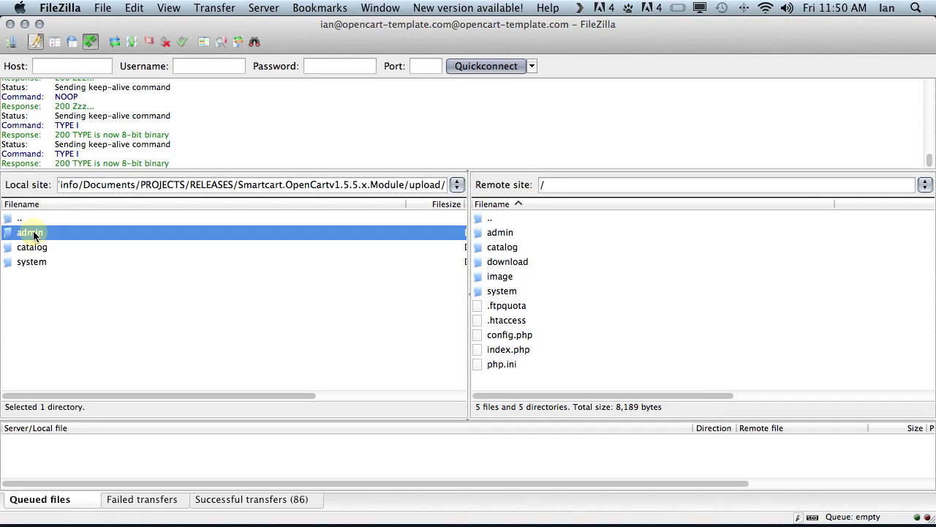
left_click(33, 247)
left_click(43, 262)
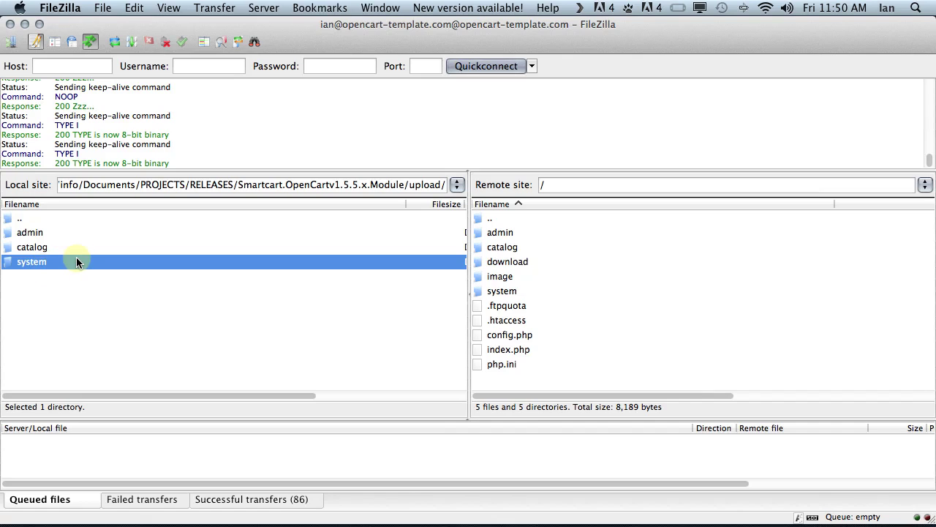
left_click(36, 218)
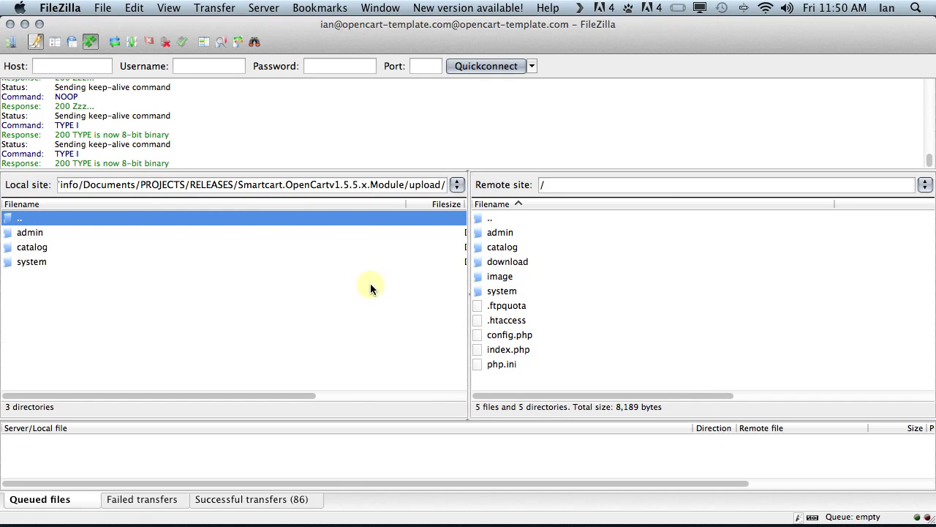
left_click(641, 282)
left_click(507, 218)
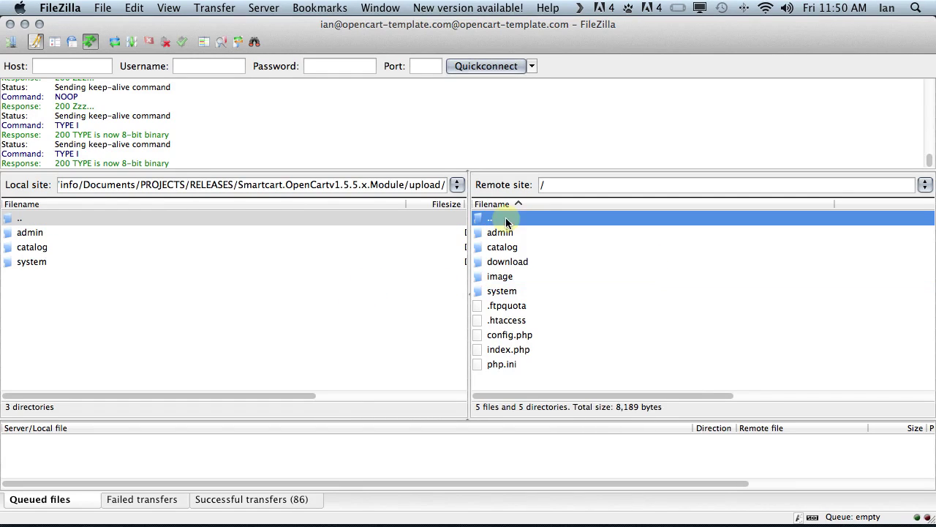
left_click(334, 353)
left_click(26, 234)
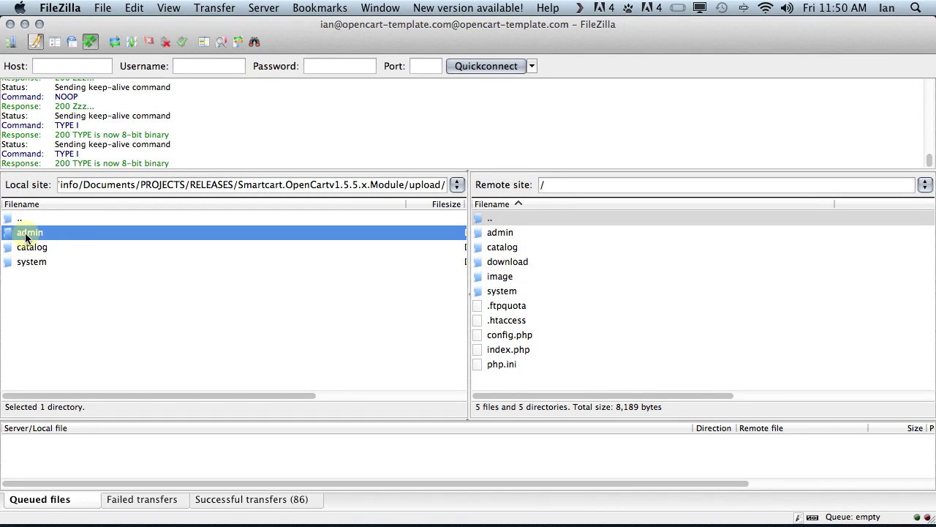
left_click_drag(25, 234, 637, 279)
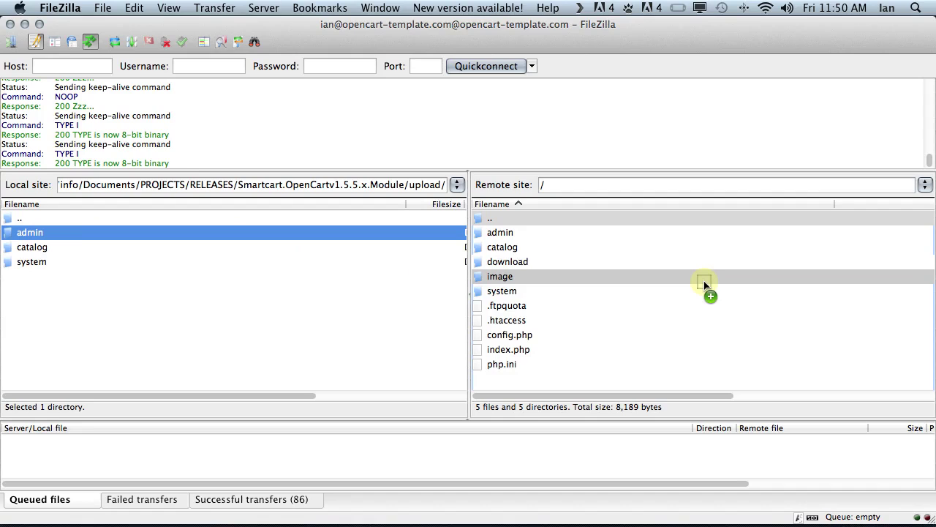
left_click_drag(703, 280, 283, 281)
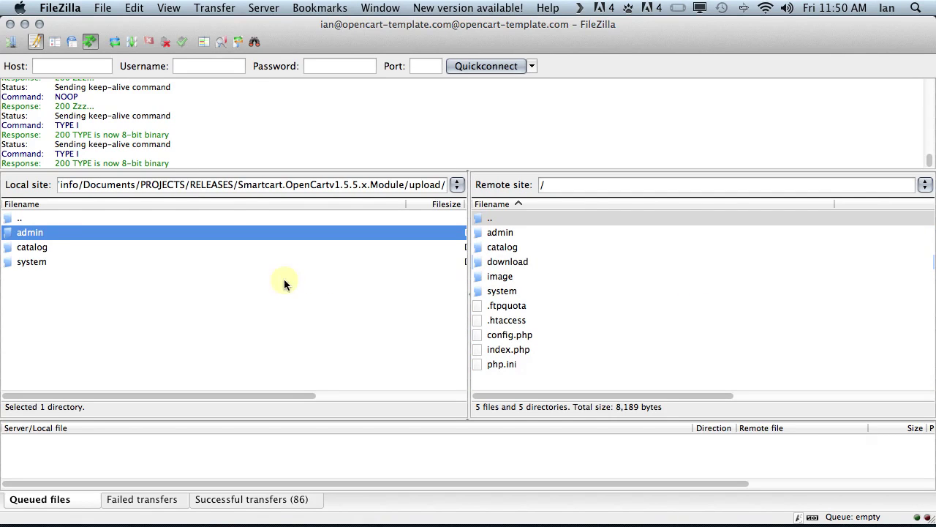
left_click(503, 233)
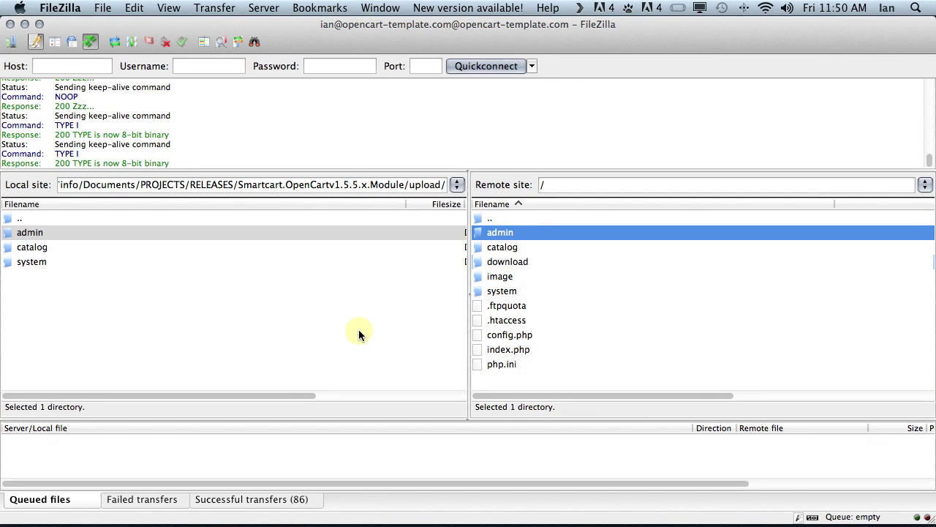
Examine the local admin folder down to controller/module, and return to the upload folder.
double_click(26, 233)
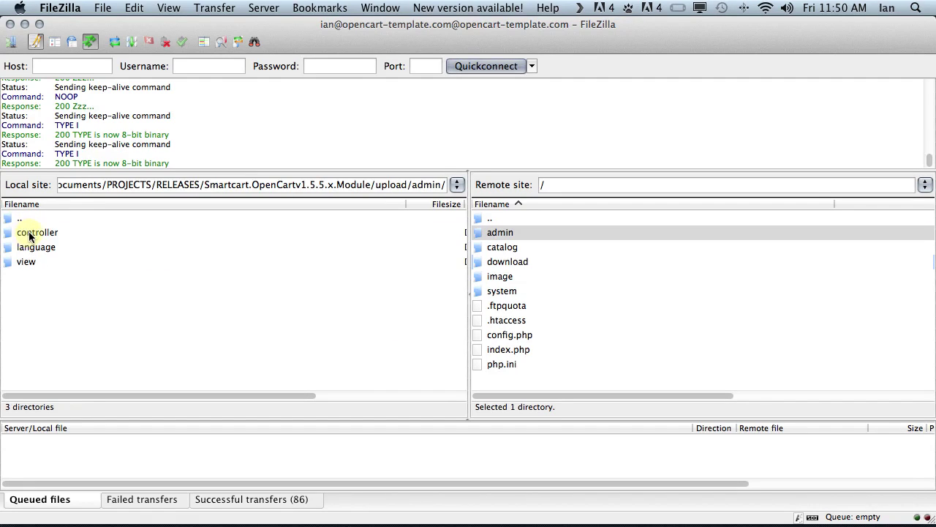
double_click(28, 232)
left_click(29, 232)
double_click(28, 232)
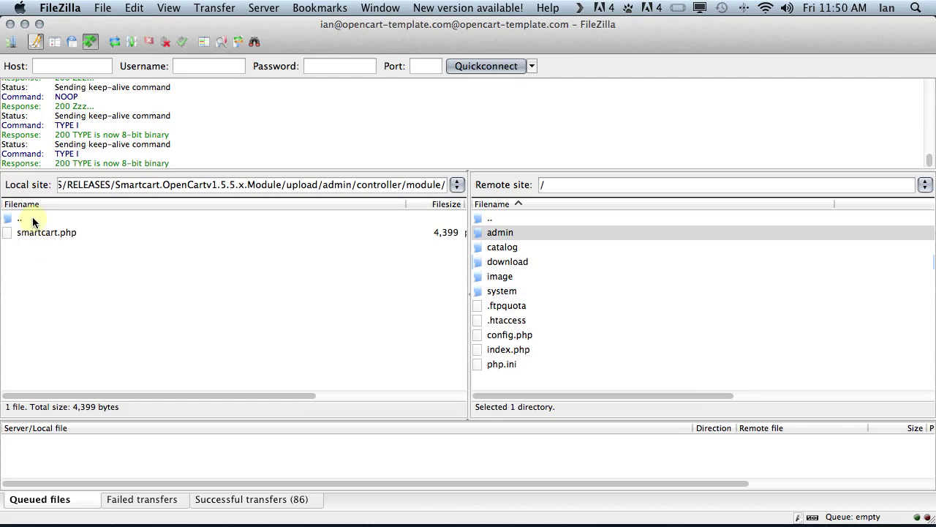
double_click(32, 219)
double_click(32, 219)
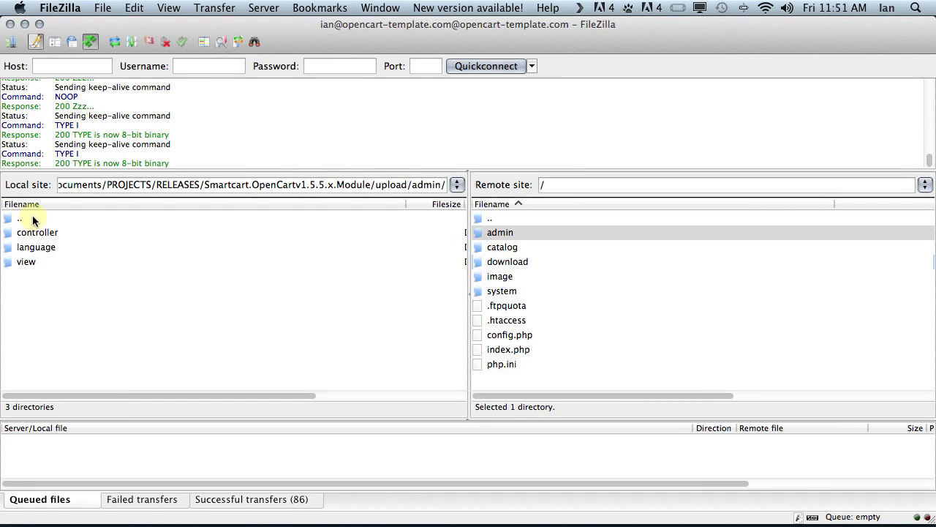
double_click(32, 219)
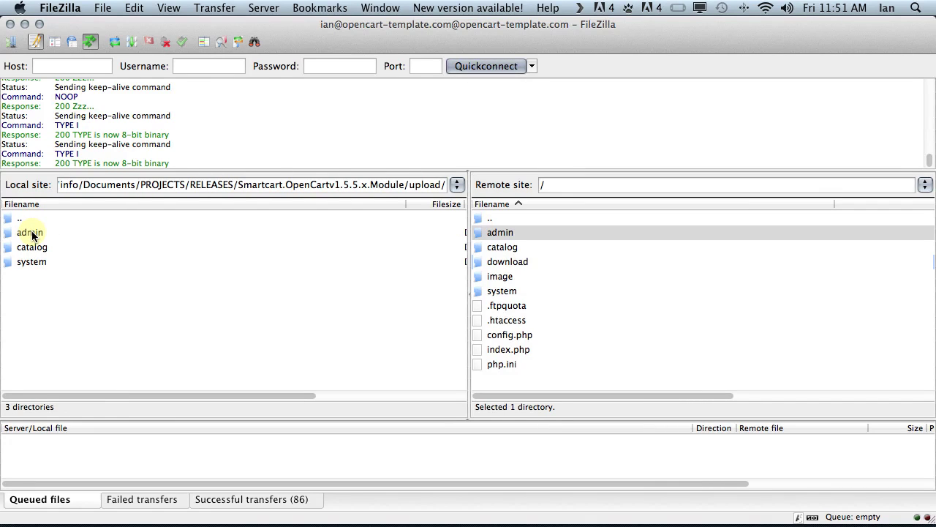
left_click(32, 232)
left_click_drag(31, 231, 751, 277)
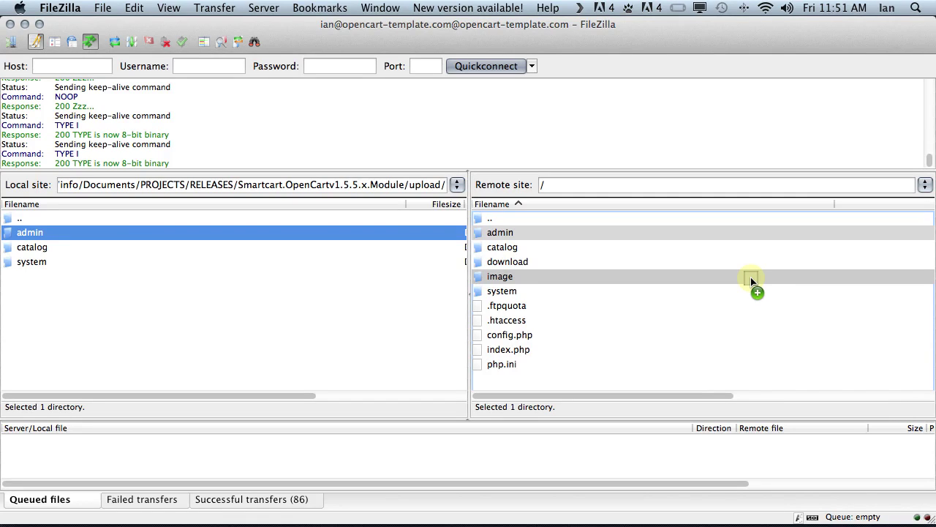
left_click_drag(750, 277, 77, 233)
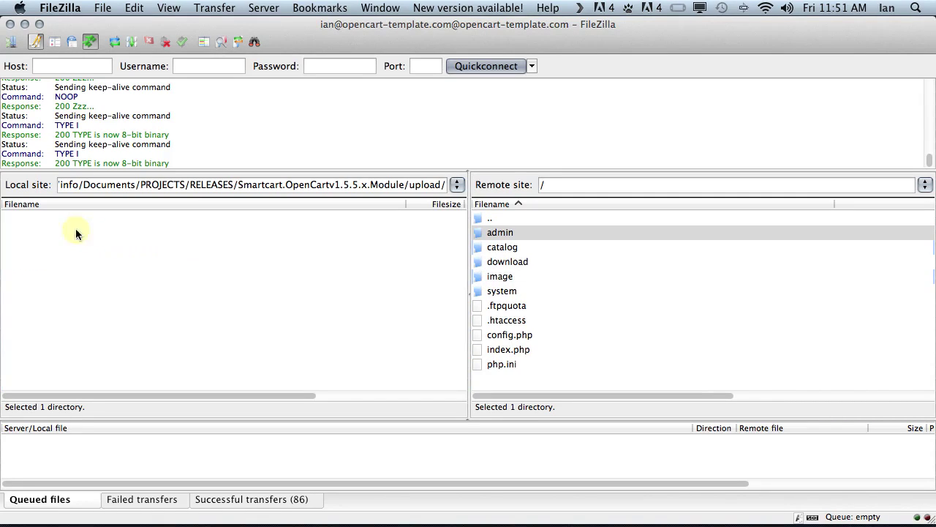
left_click(627, 267)
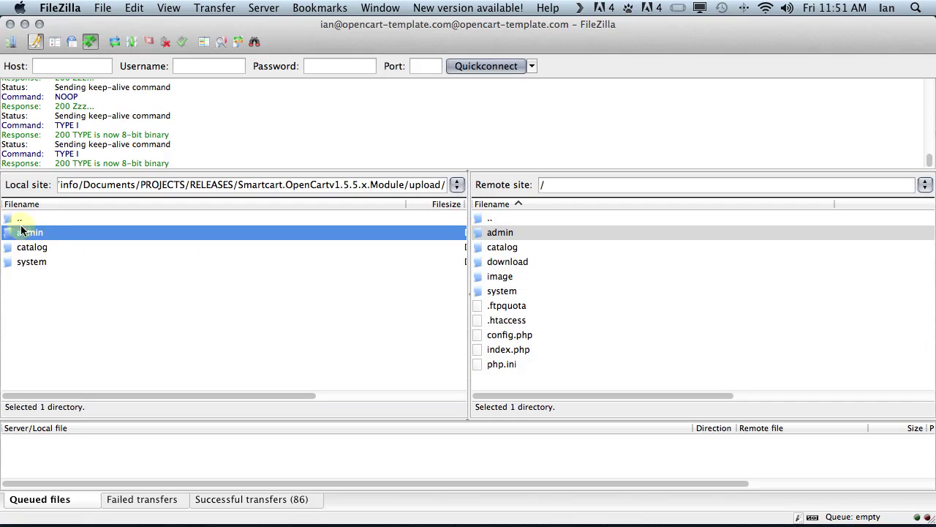
left_click_drag(46, 247, 83, 250)
left_click(628, 267)
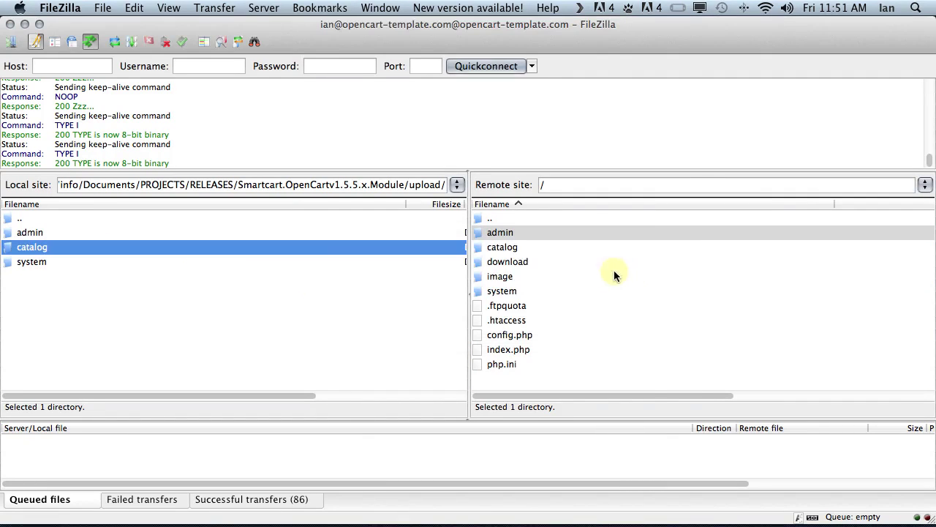
left_click(27, 264)
Upload the admin, catalog and system folders from the local upload folder to the remote site root.
left_click(29, 234)
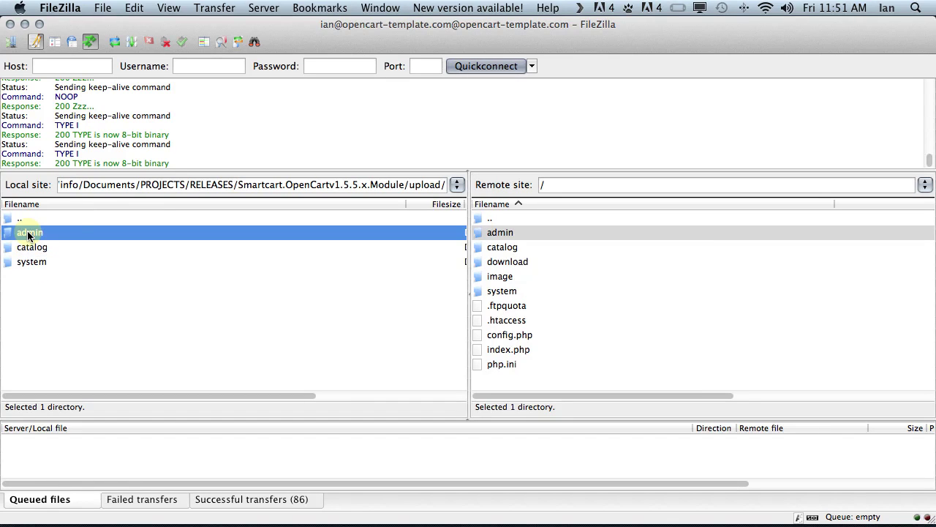
left_click_drag(29, 234, 712, 374)
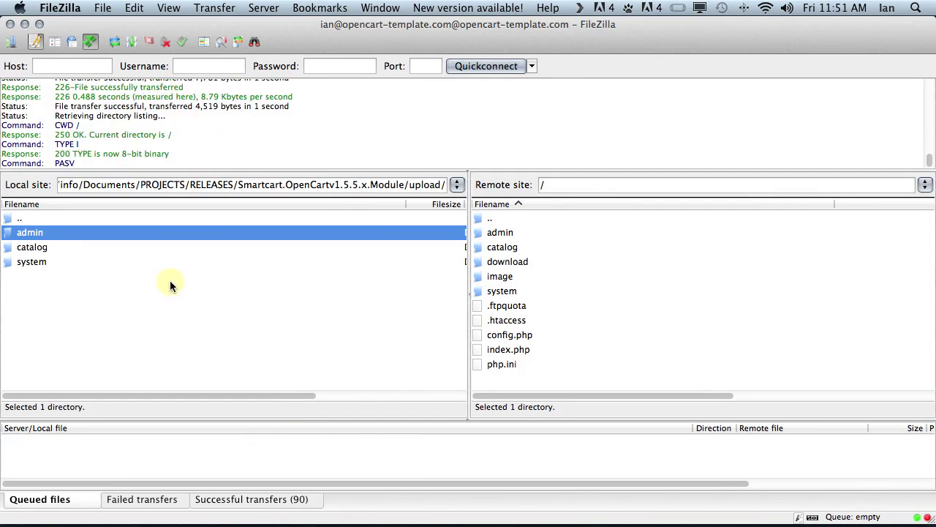
left_click(42, 249)
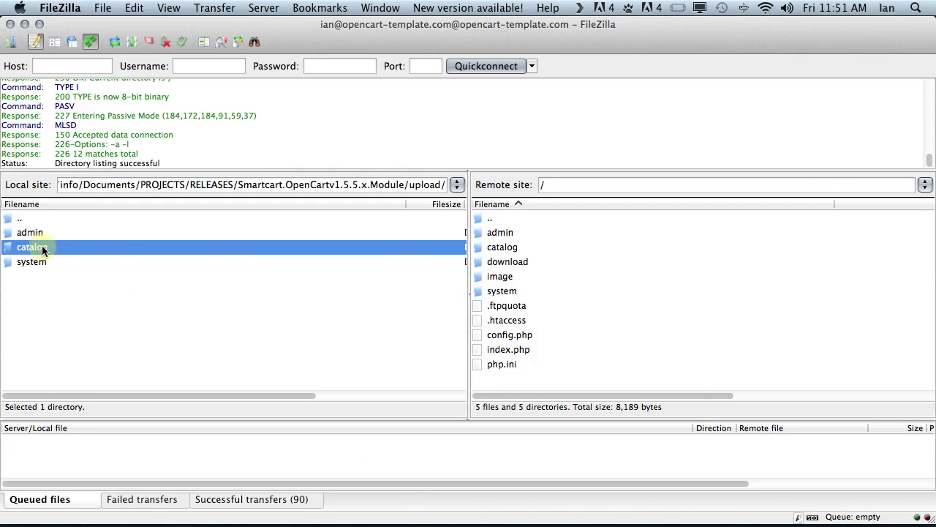
left_click_drag(42, 249, 753, 351)
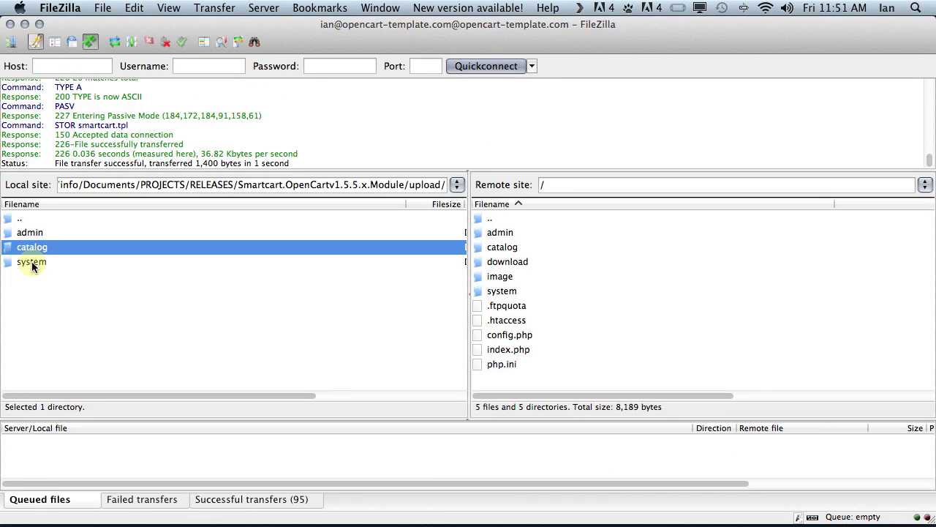
left_click_drag(32, 261, 773, 355)
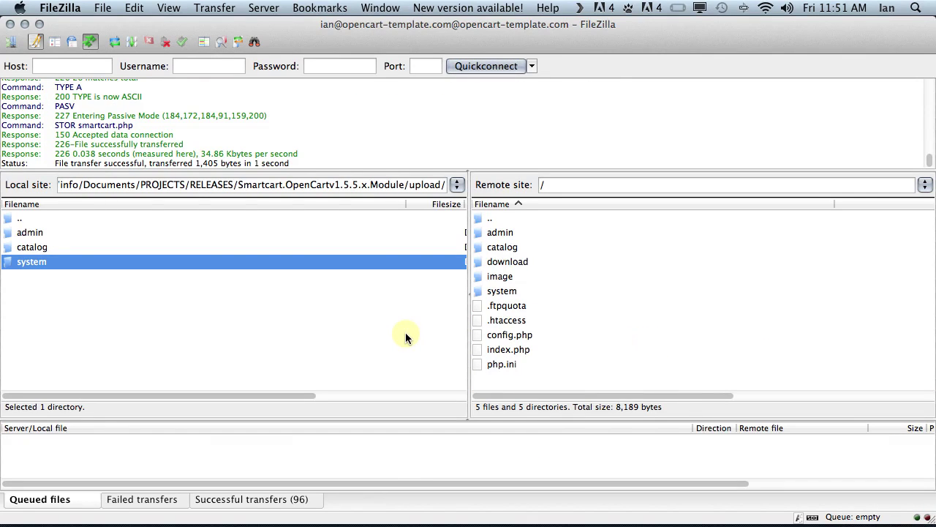
Go up to the local Smartcart package folder and back into its upload folder.
left_click(219, 313)
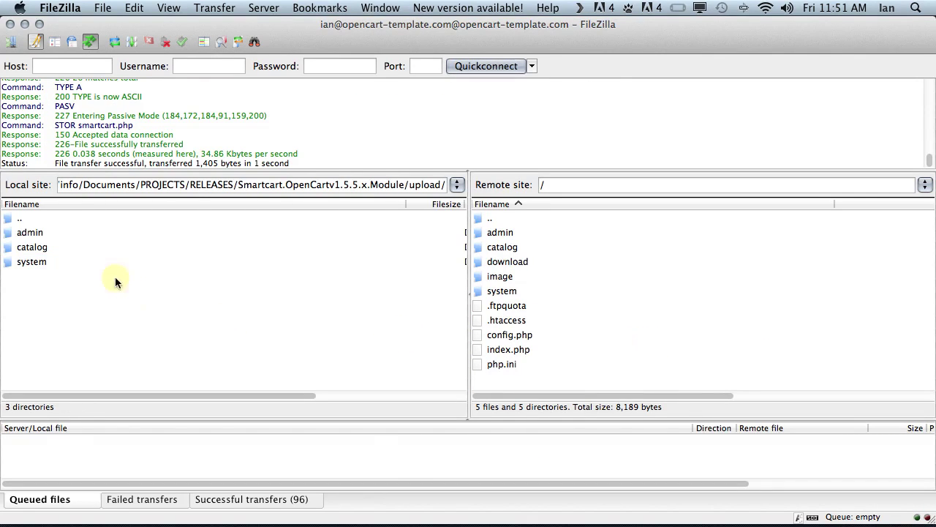
double_click(39, 216)
double_click(40, 231)
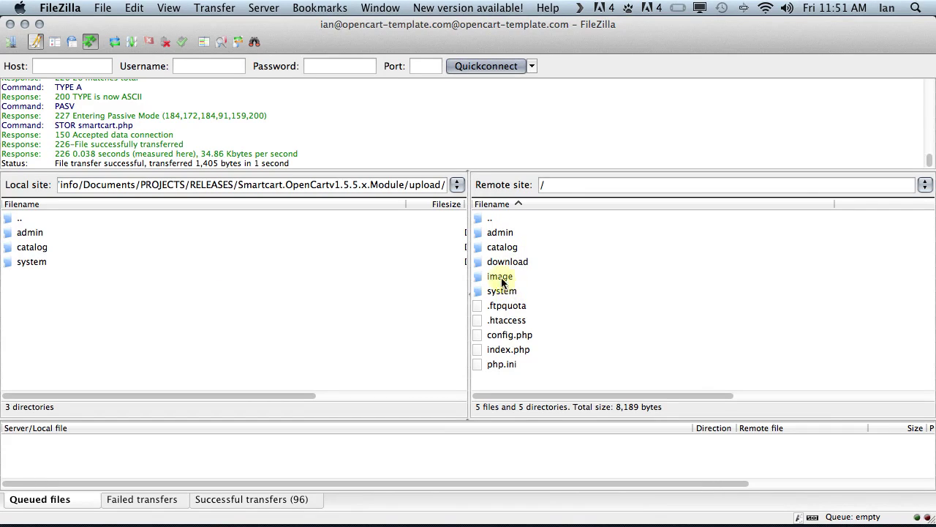
Switch to the OpenCart admin in the browser, reload the modules list and install the SmartCart module.
key("super+Tab")
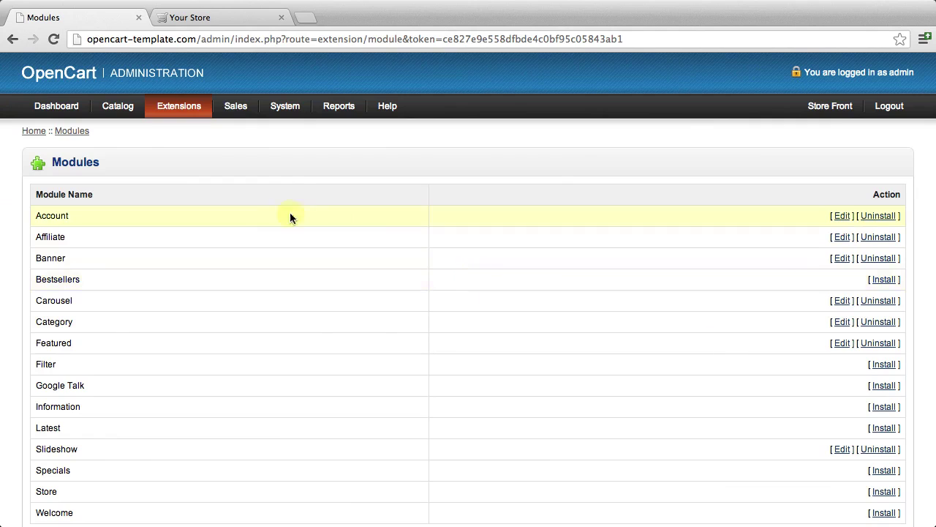
mouse_move(160, 111)
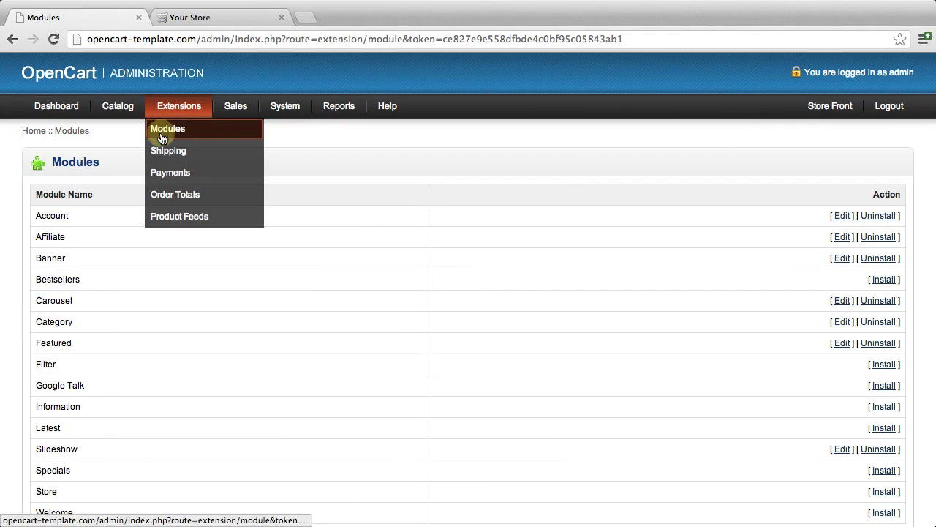
left_click(164, 133)
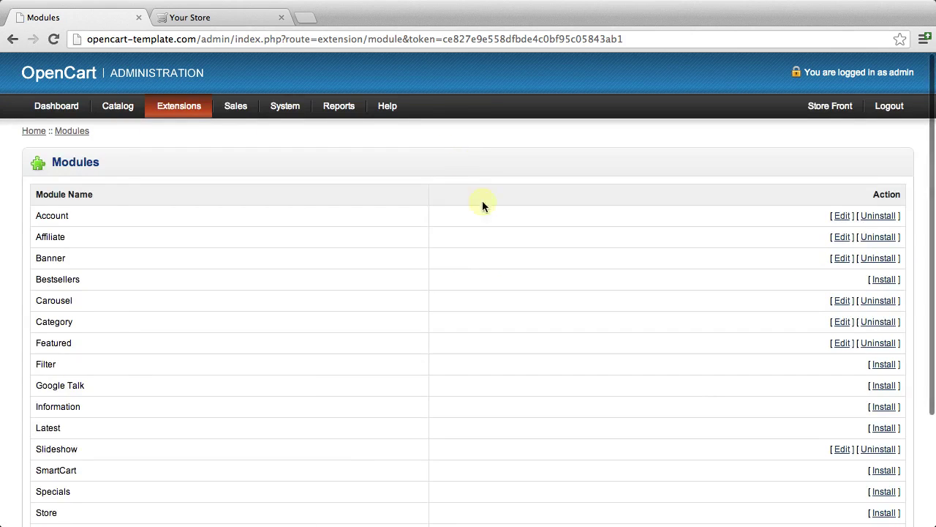
scroll(489, 264, "down", 3)
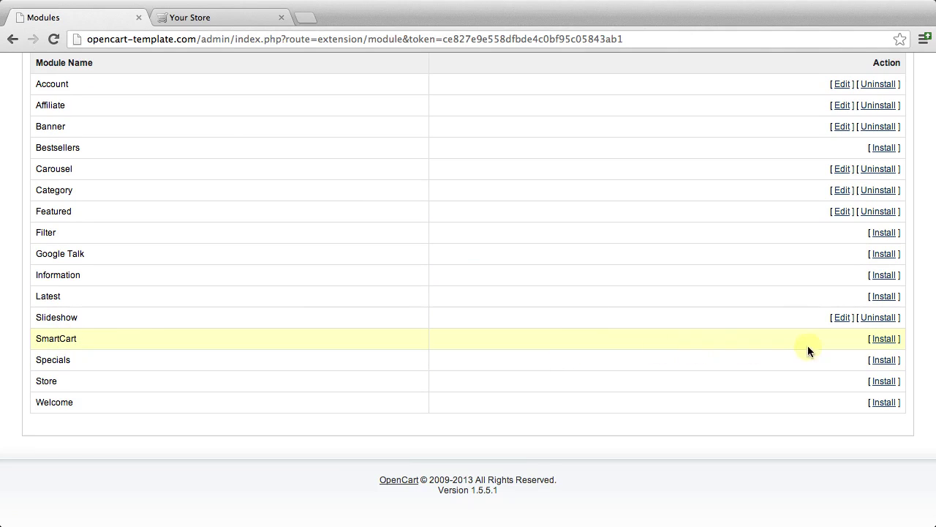
left_click(883, 341)
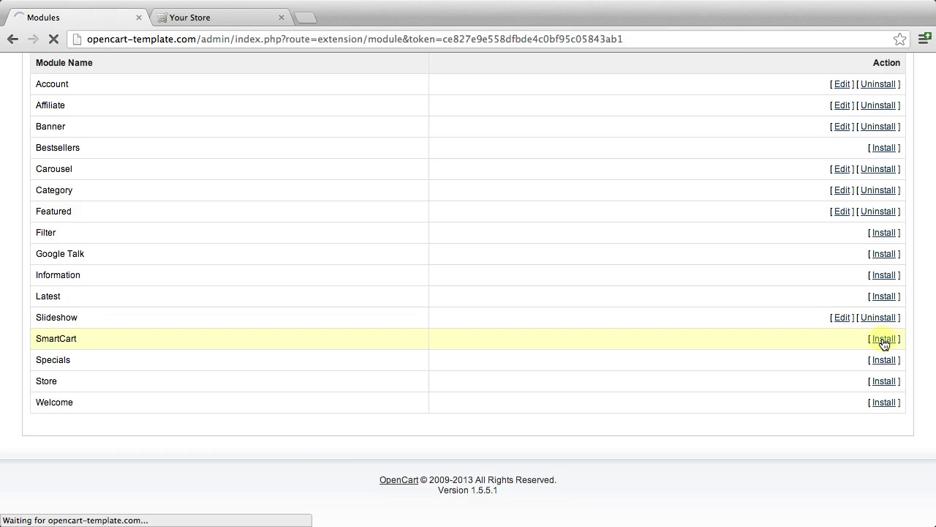
Open the SmartCart module for editing and add a module entry with limit 5 and image size 80 x 80.
scroll(763, 333, "down", 5)
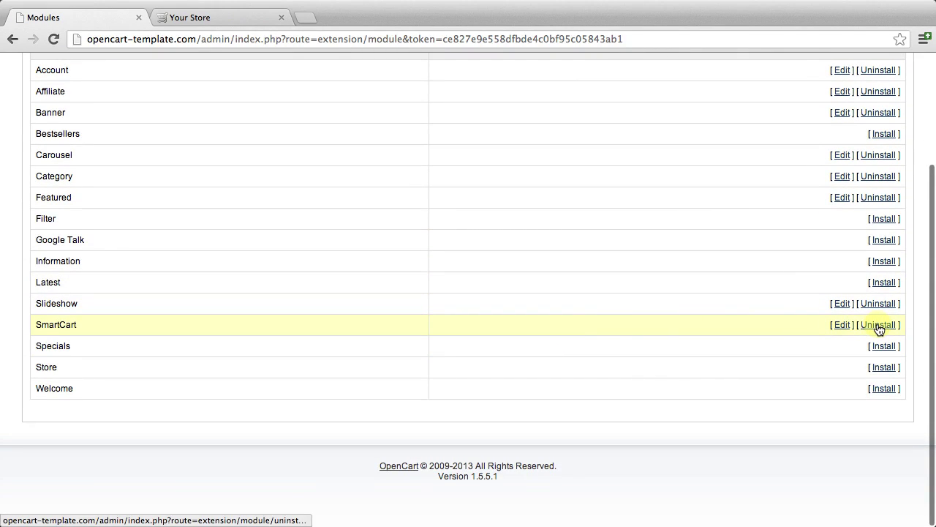
left_click(841, 327)
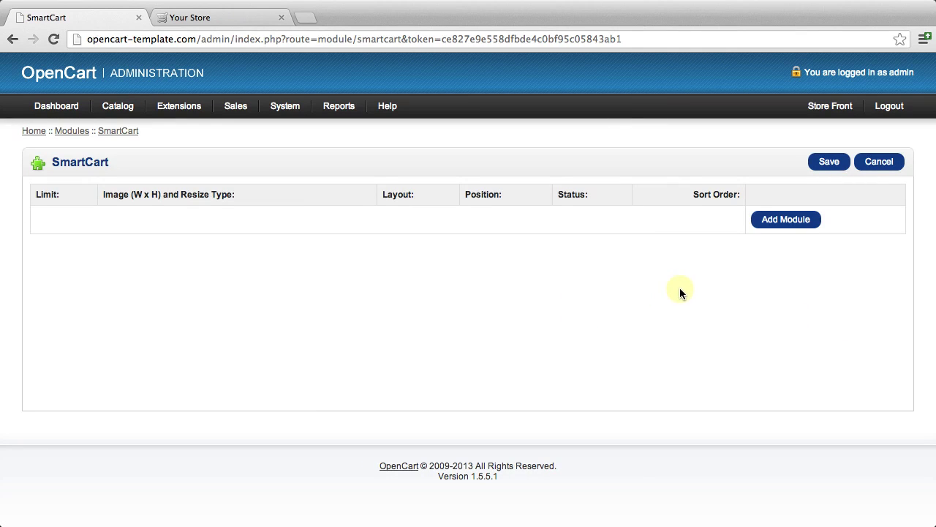
left_click(772, 220)
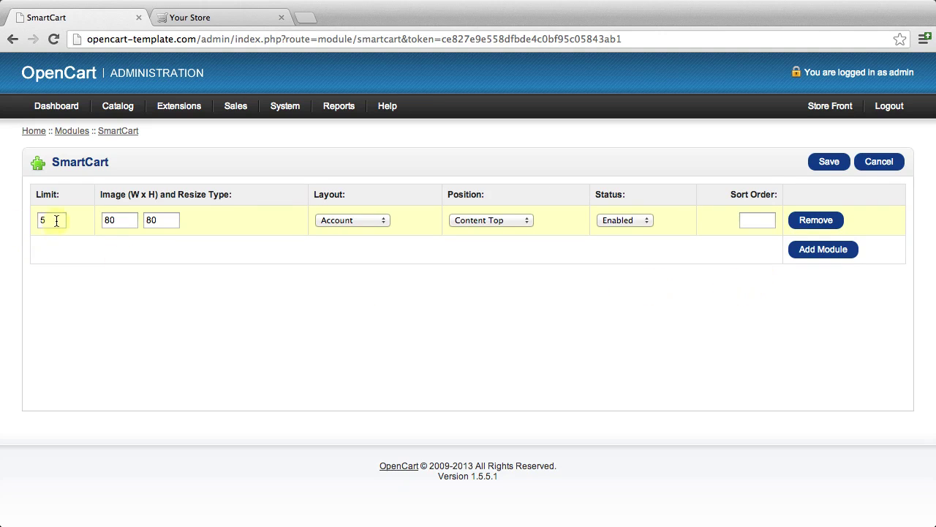
left_click_drag(57, 219, 15, 220)
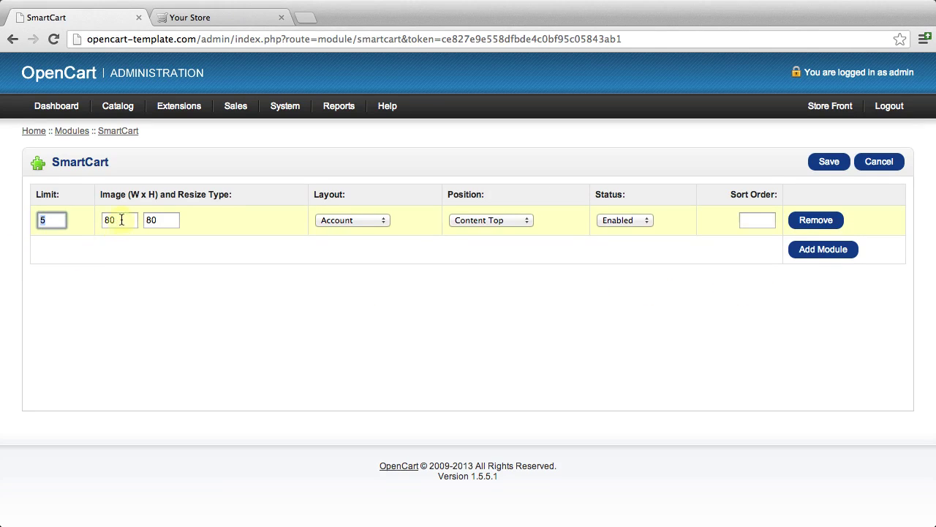
key("Tab")
key("Tab")
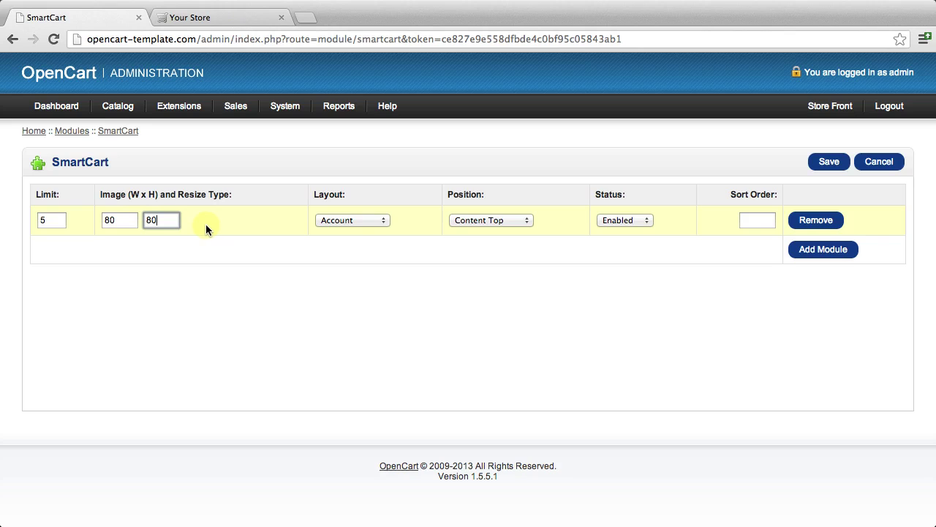
Set the SmartCart entry's layout to Home and sort order to 1, and save the module.
left_click(348, 223)
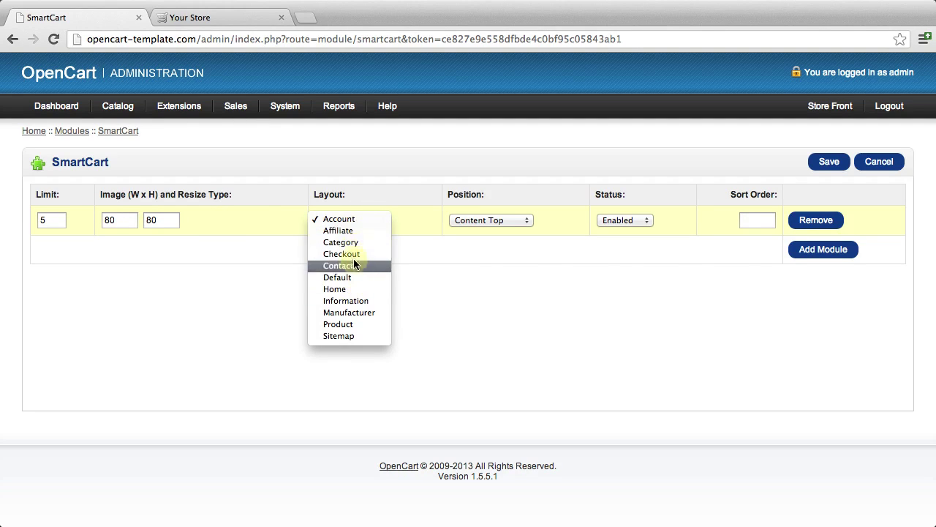
left_click(349, 288)
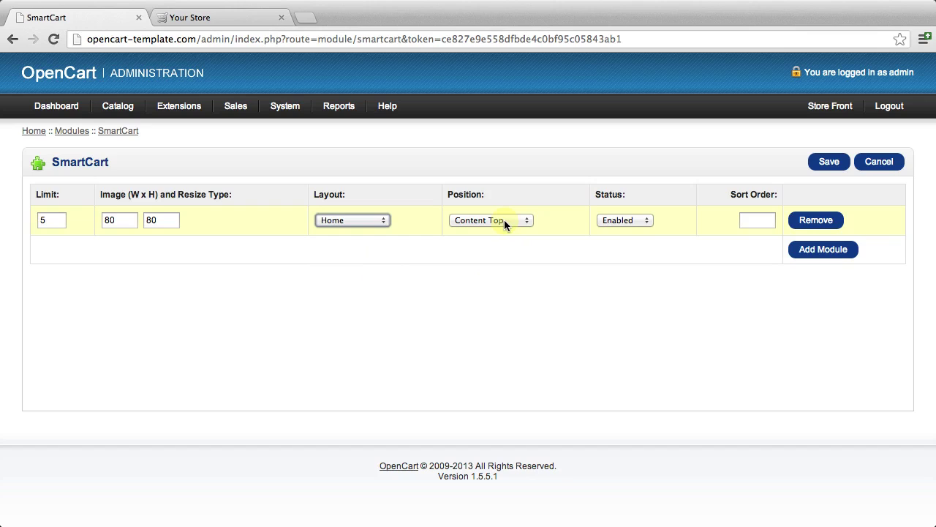
left_click(762, 218)
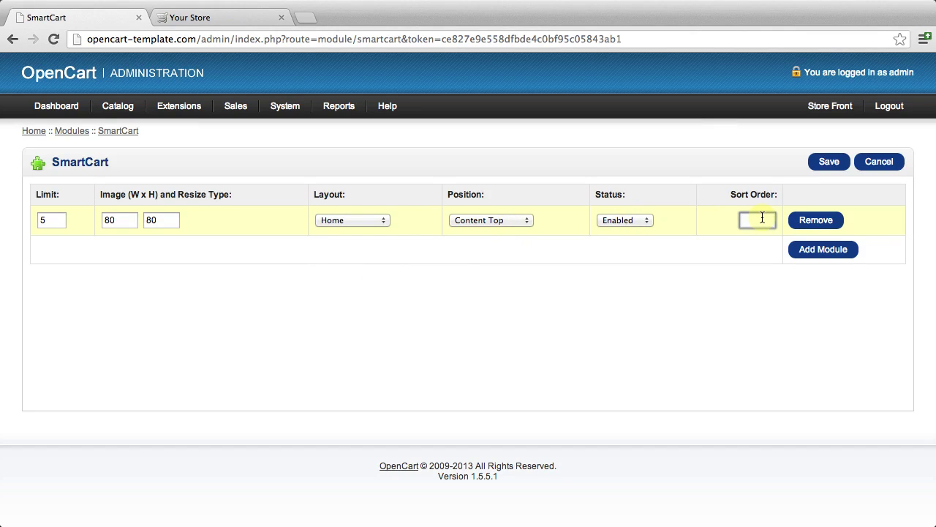
type("1")
left_click(792, 188)
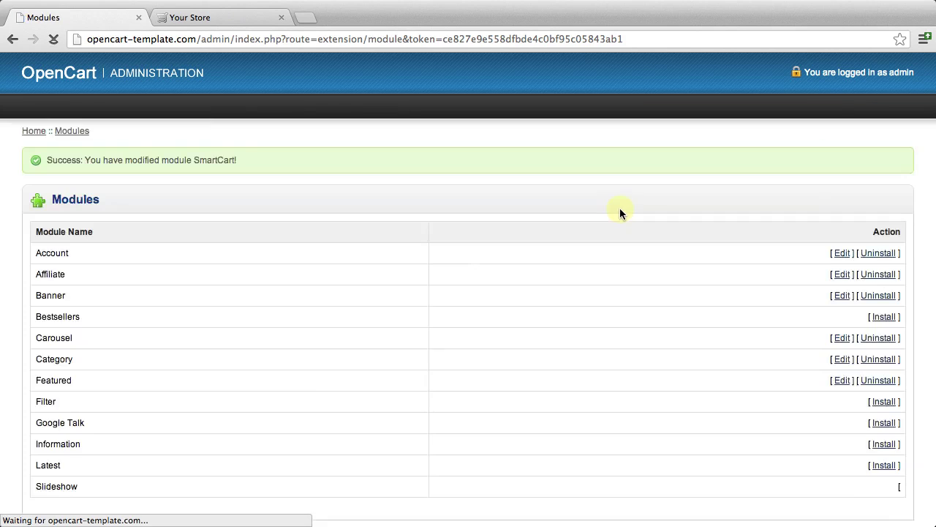
Reload the storefront home page and examine the Top Ranked product section.
scroll(587, 218, "down", 3)
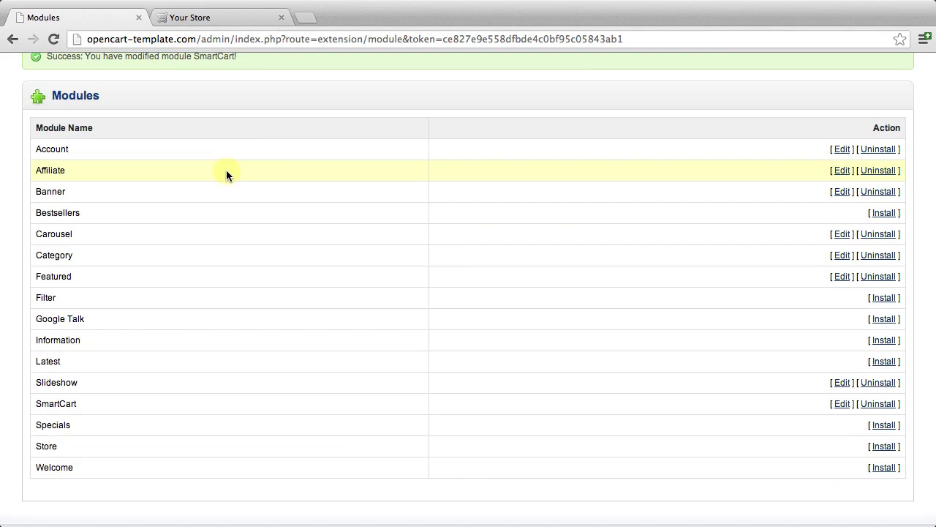
left_click(204, 16)
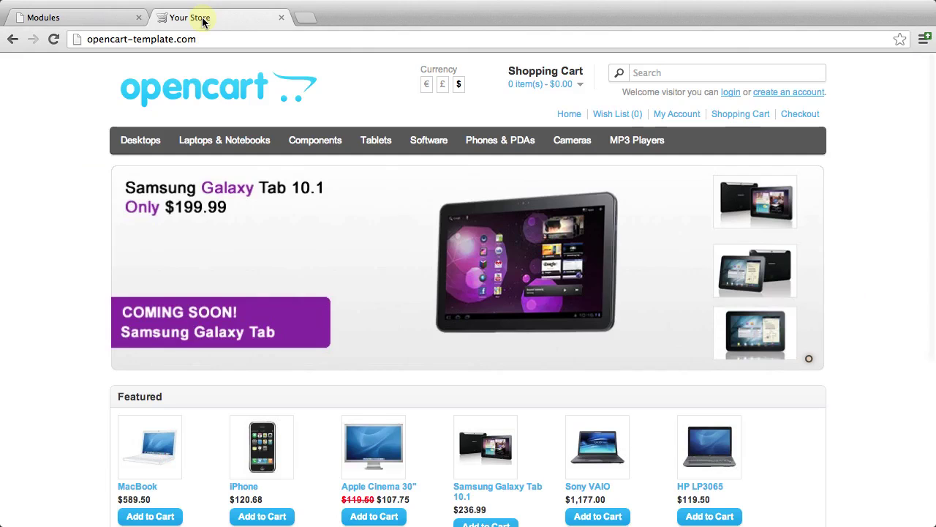
left_click(54, 38)
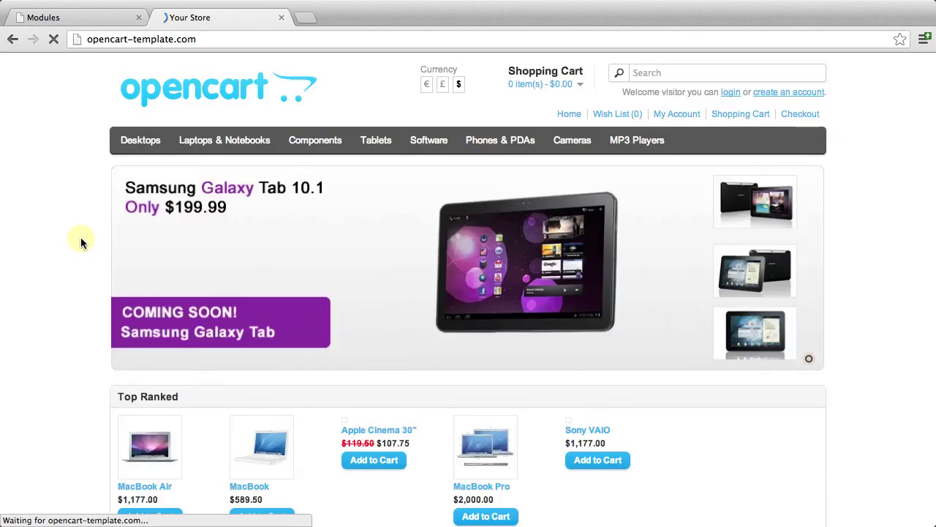
scroll(81, 238, "down", 4)
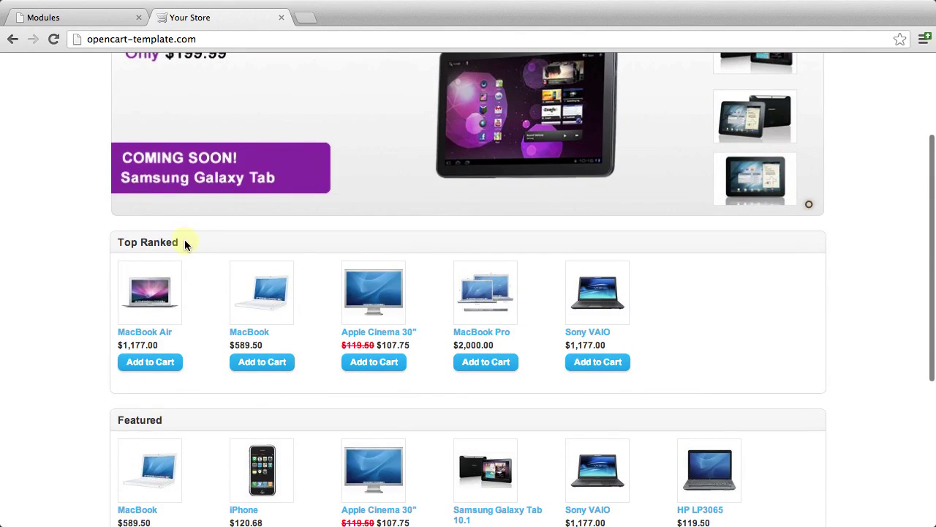
left_click_drag(185, 244, 123, 242)
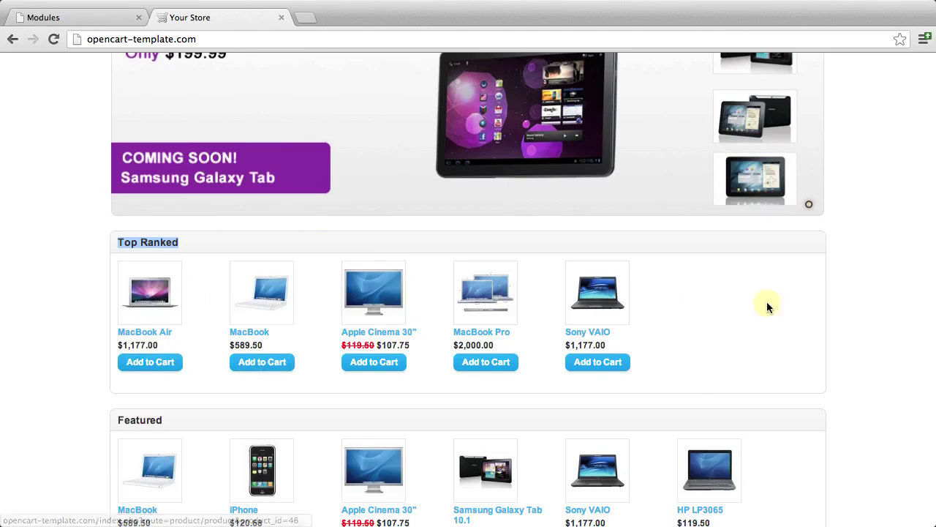
Reopen the SmartCart settings, review the layout, position and limit options, and return to the modules list.
left_click(65, 16)
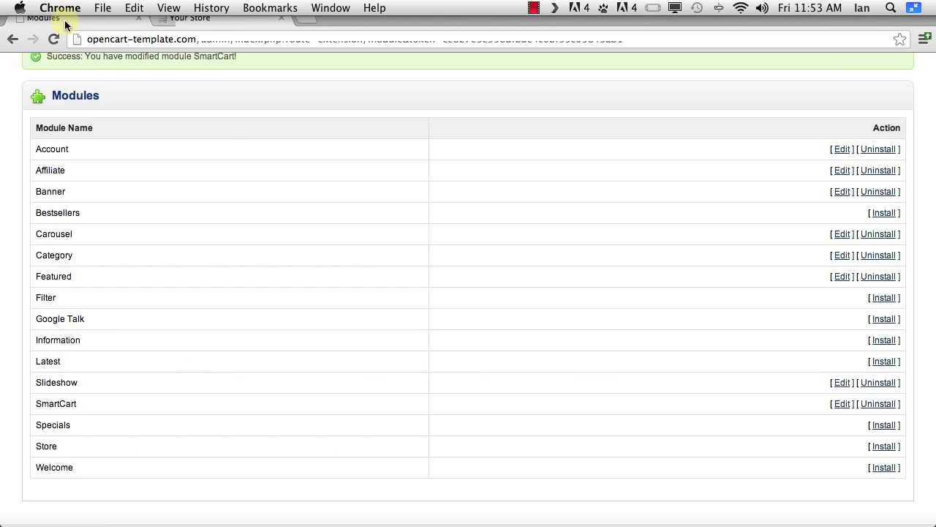
left_click(838, 404)
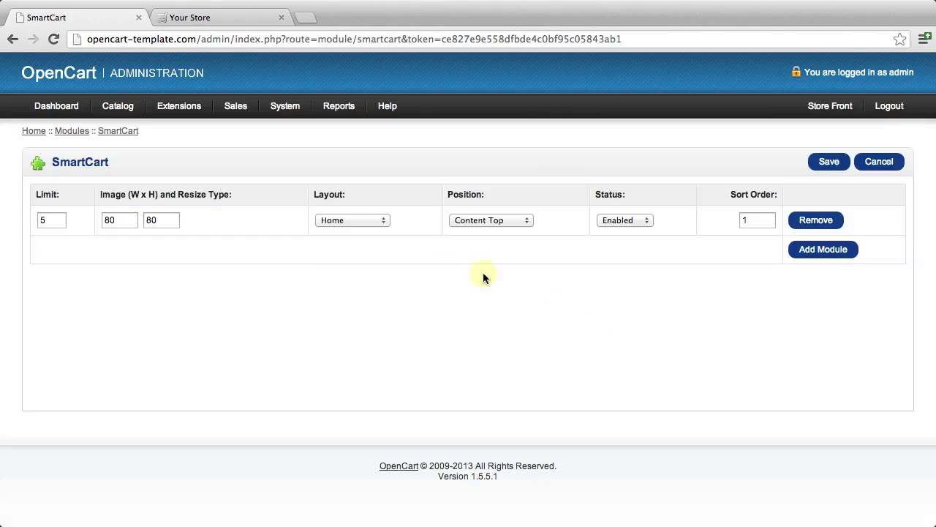
left_click(360, 220)
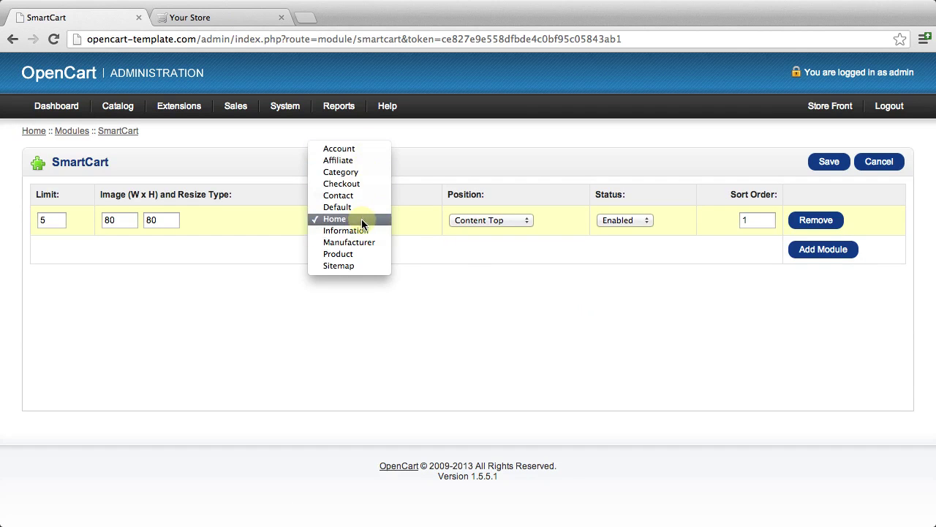
left_click(377, 219)
left_click(514, 220)
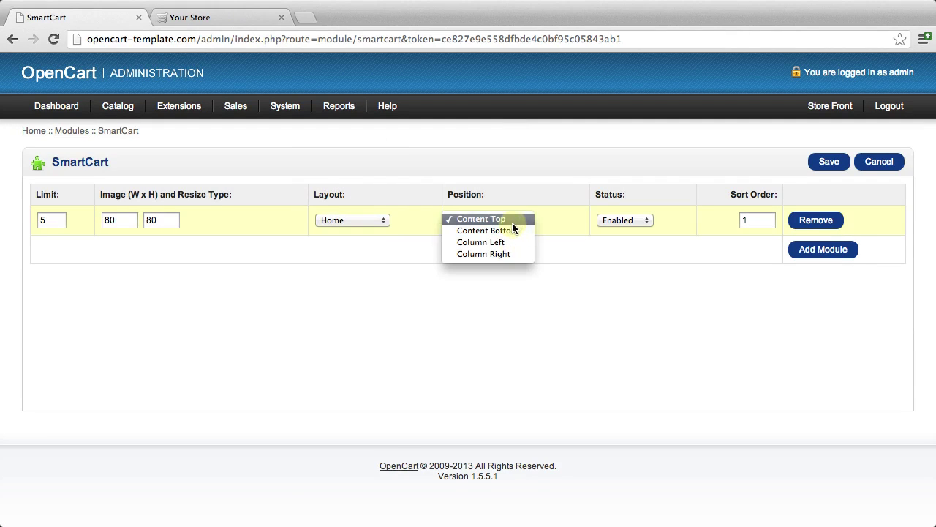
left_click(505, 221)
left_click(42, 222)
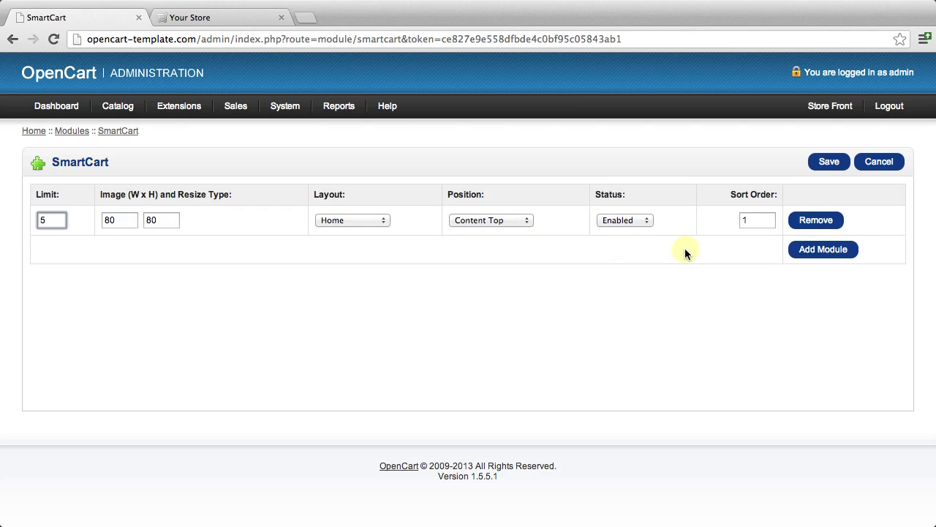
mouse_move(178, 106)
left_click(169, 128)
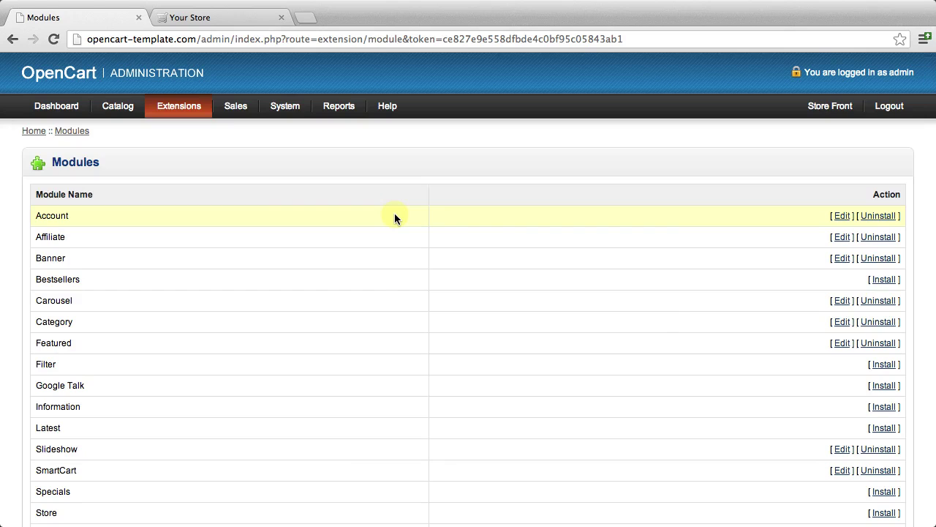
Switch to FileZilla and open the local upload folder's admin/controller/module directory to examine its contents.
key("super+Tab")
left_click(394, 220)
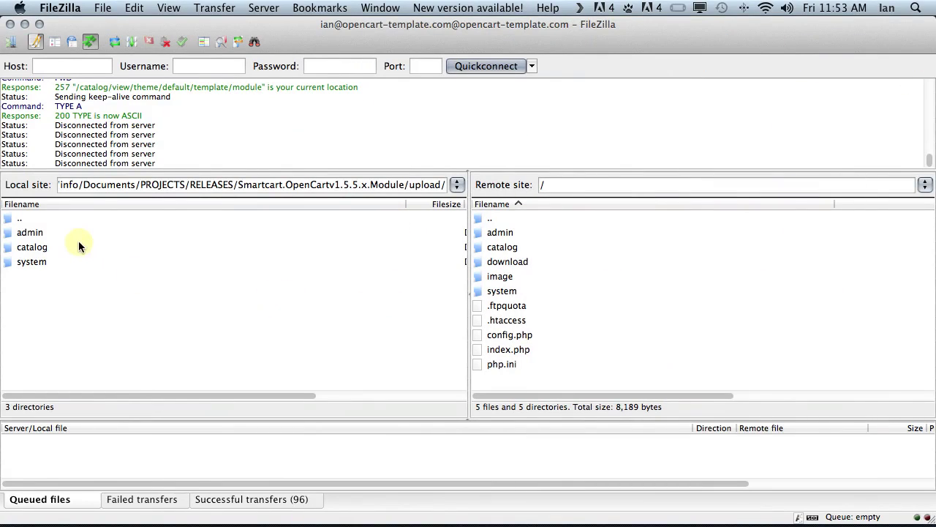
left_click(29, 232)
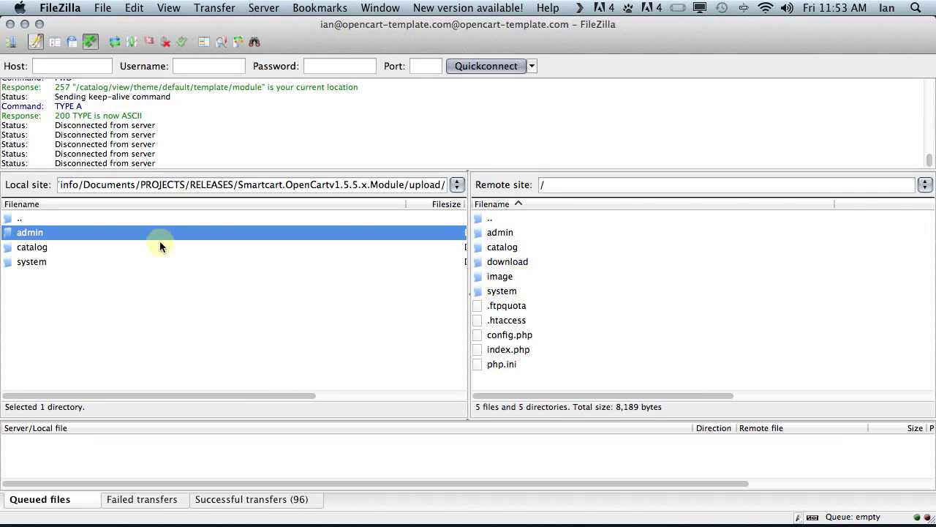
double_click(114, 230)
double_click(113, 231)
left_click(106, 232)
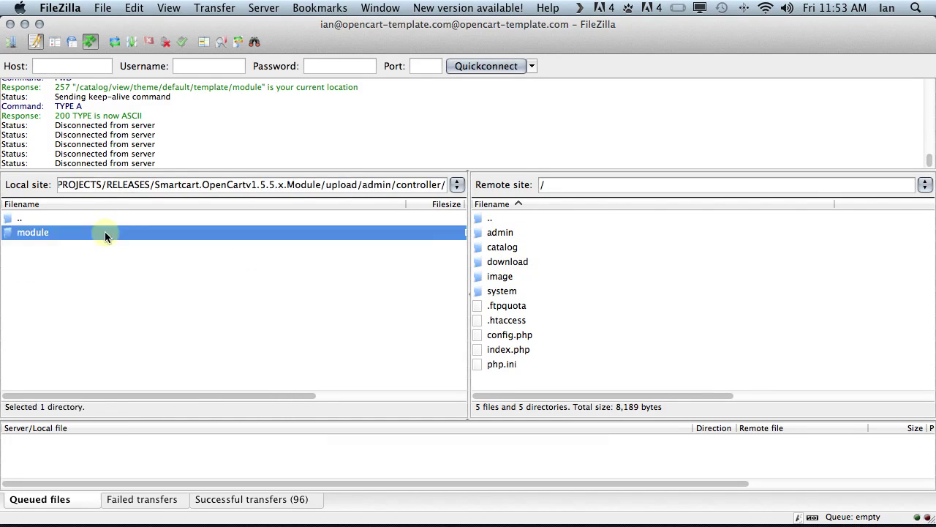
double_click(104, 231)
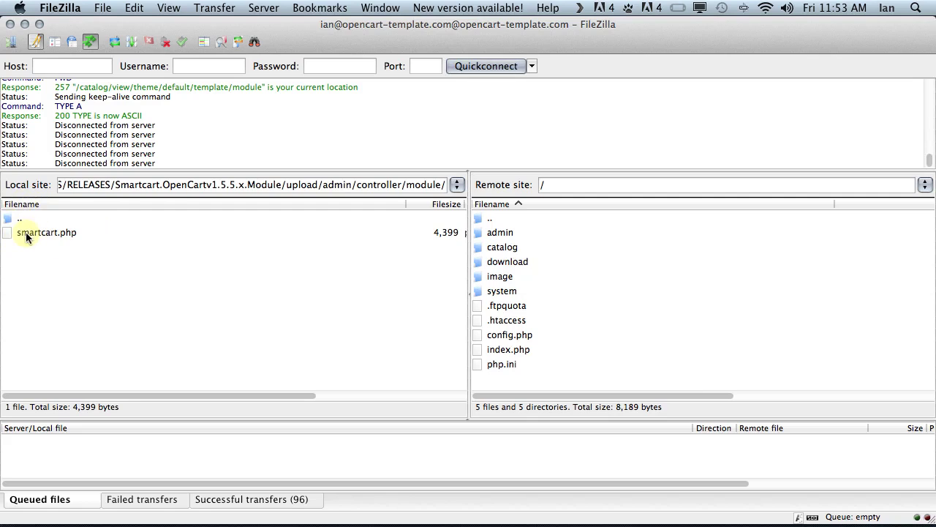